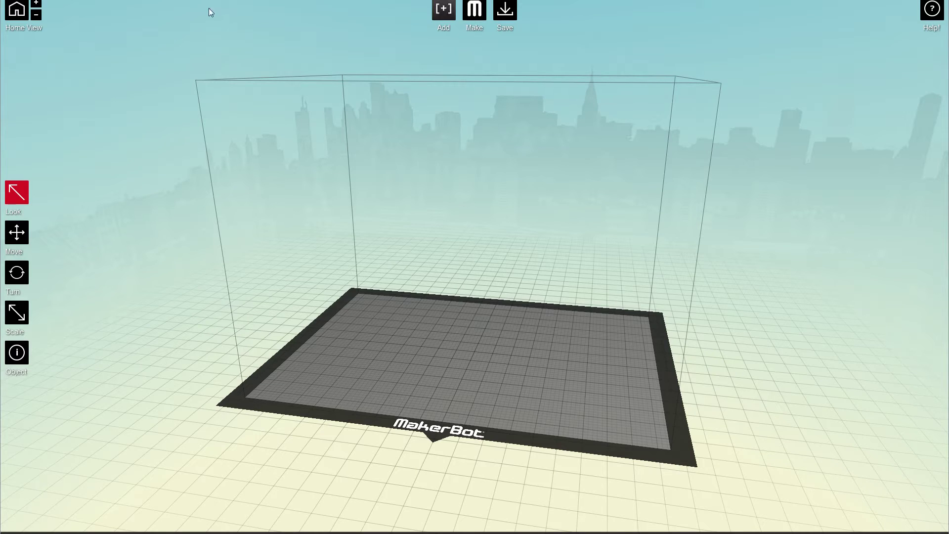
# Check the selected MakerBot printer type, leaving it unchanged
pyautogui.click(74, 0)
pyautogui.moveTo(95, 24)
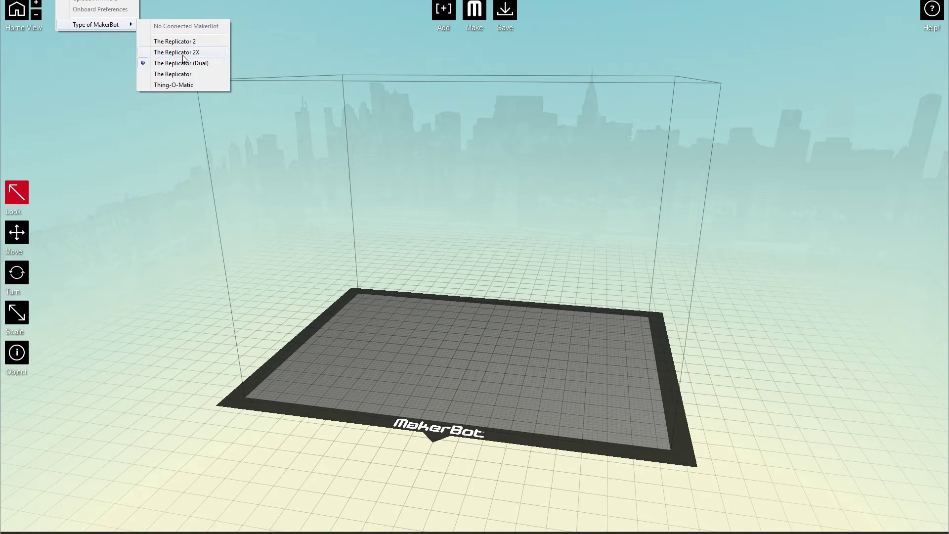
pyautogui.click(183, 63)
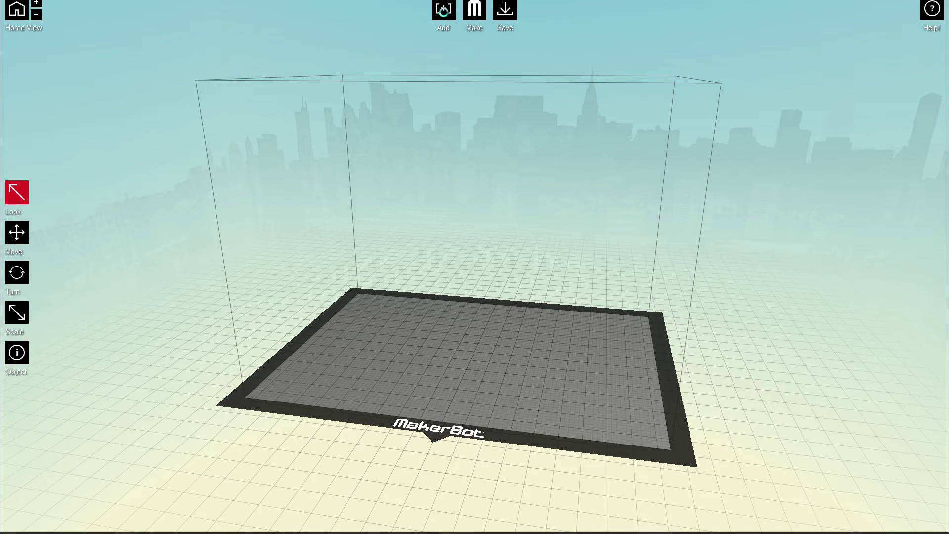
# Add the mont_saint_michel model after dismissing the permission error, then scale it to fit
pyautogui.click(444, 11)
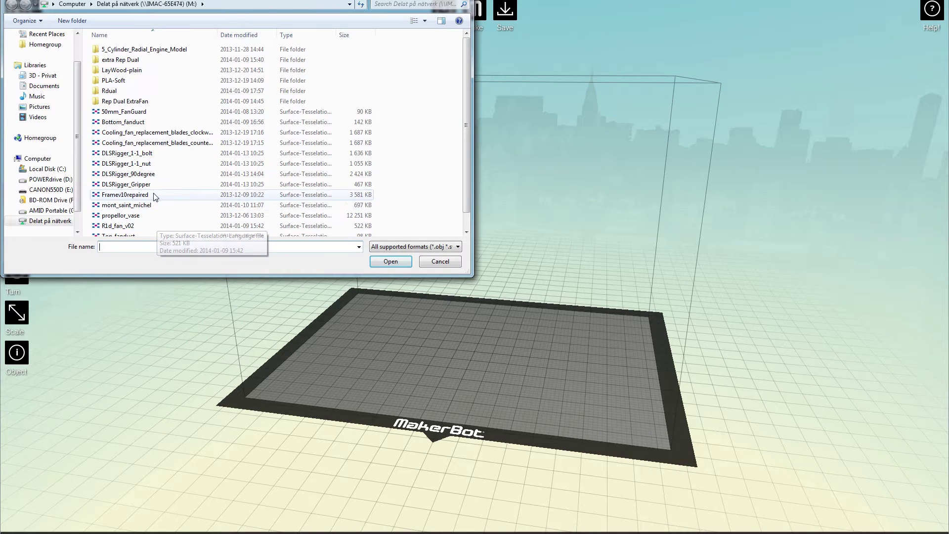
pyautogui.doubleClick(148, 204)
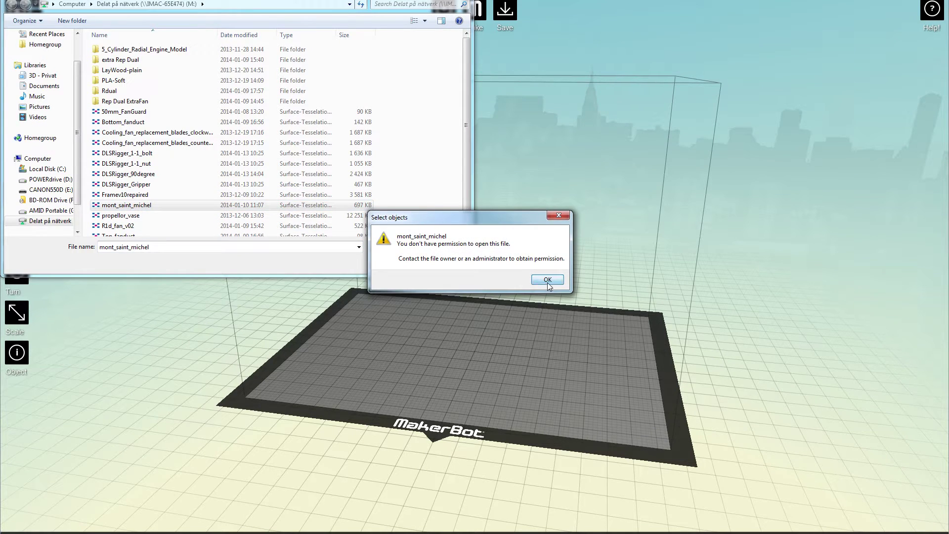
pyautogui.click(547, 280)
pyautogui.doubleClick(148, 204)
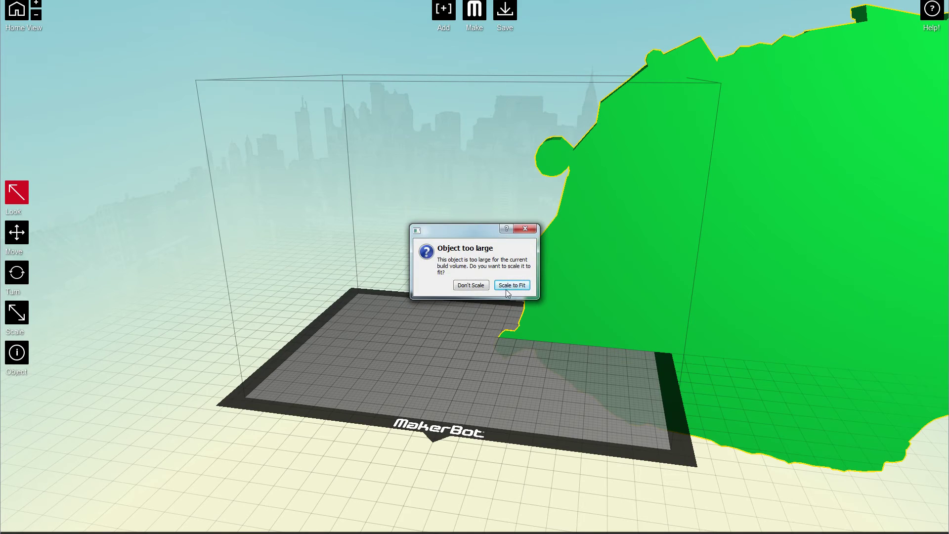
pyautogui.click(506, 290)
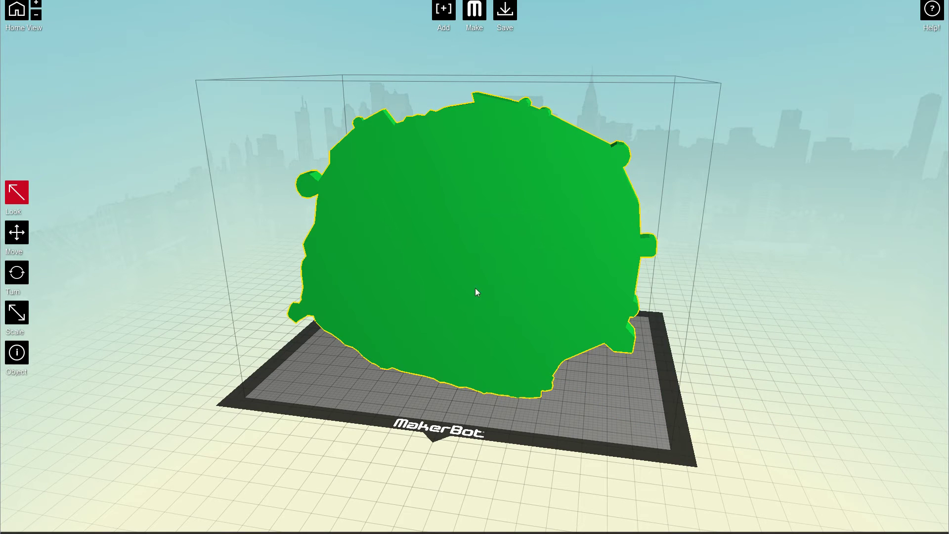
pyautogui.click(27, 273)
# Rotate the castle 90° about X to stand upright and center it on the plate
pyautogui.click(104, 222)
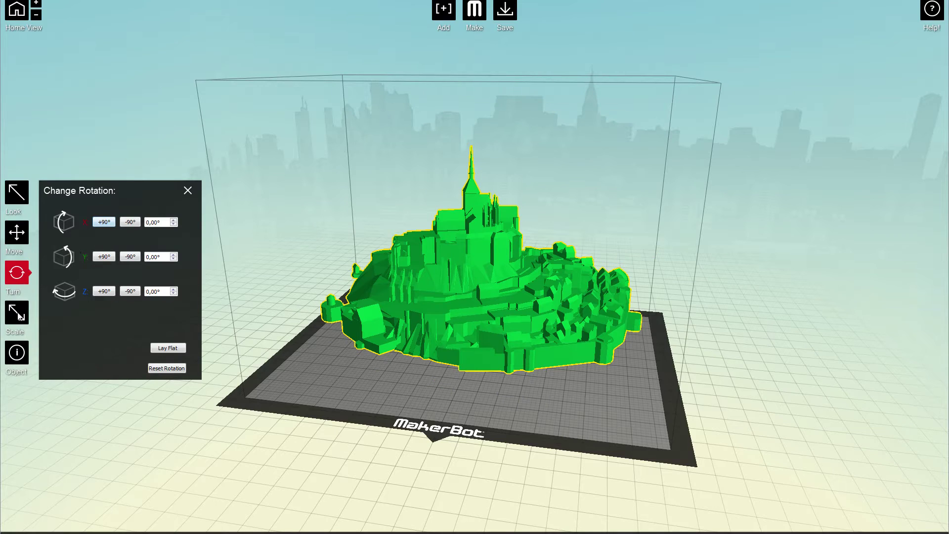
pyautogui.click(24, 239)
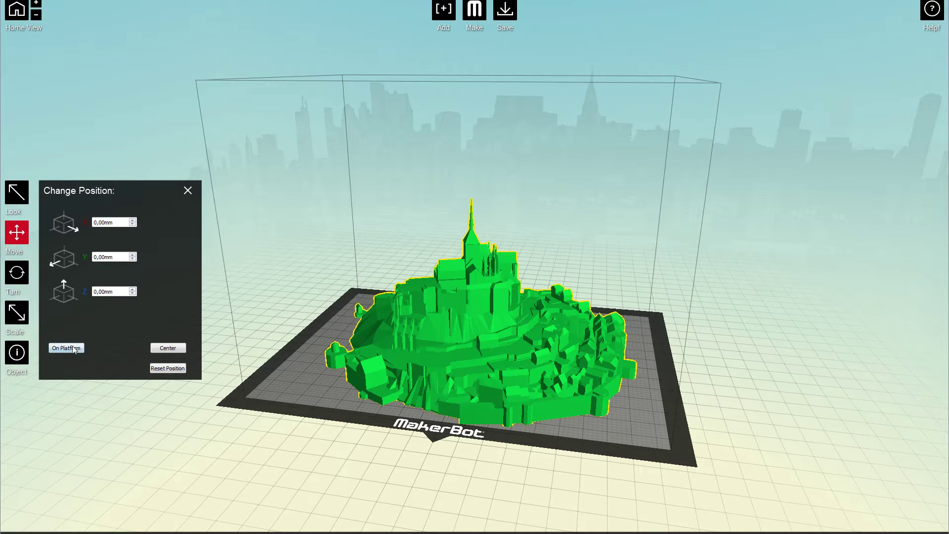
pyautogui.click(166, 348)
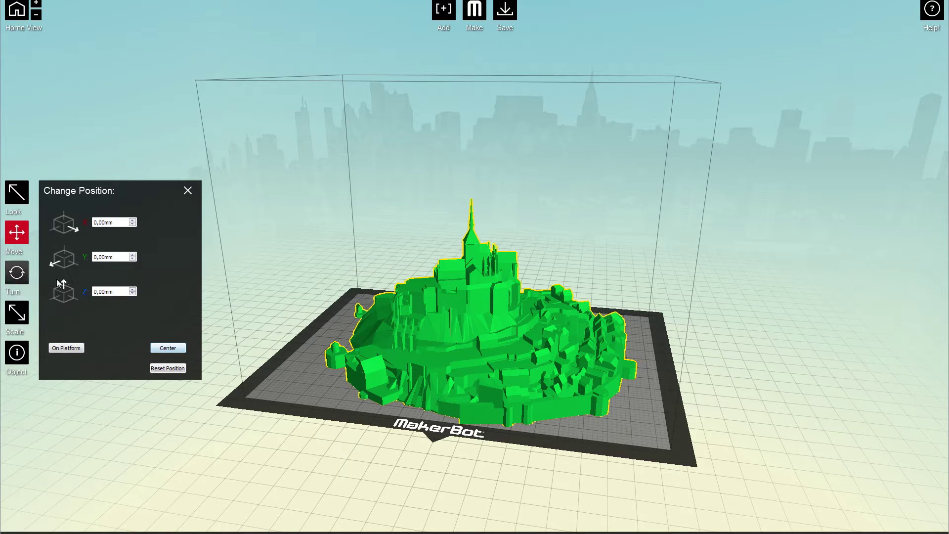
# Scale the model to 40%, then change it to 80%
pyautogui.click(21, 276)
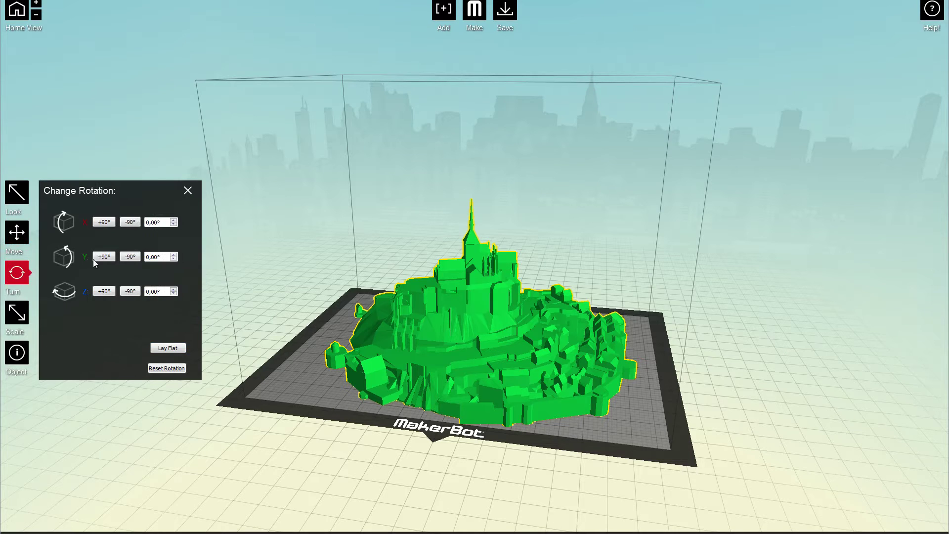
pyautogui.click(17, 312)
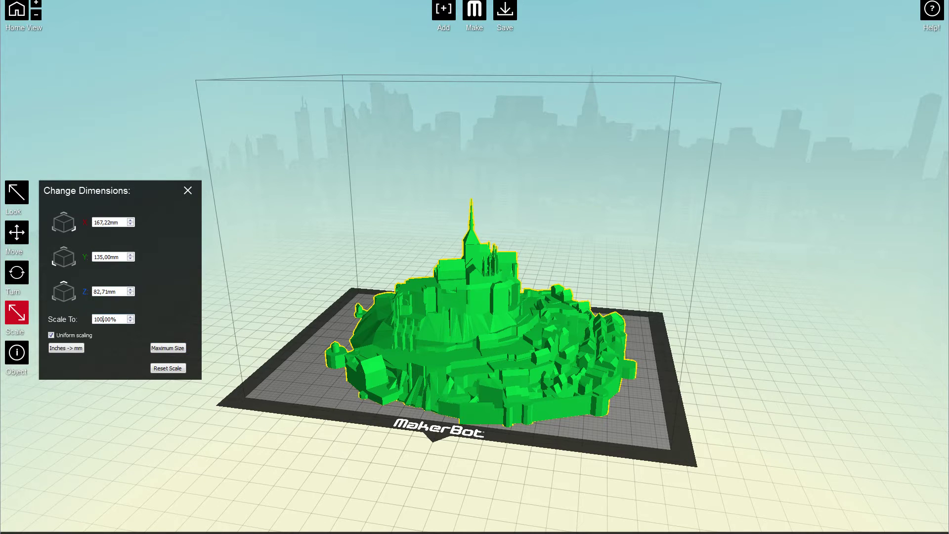
pyautogui.write('40')
pyautogui.press('Return')
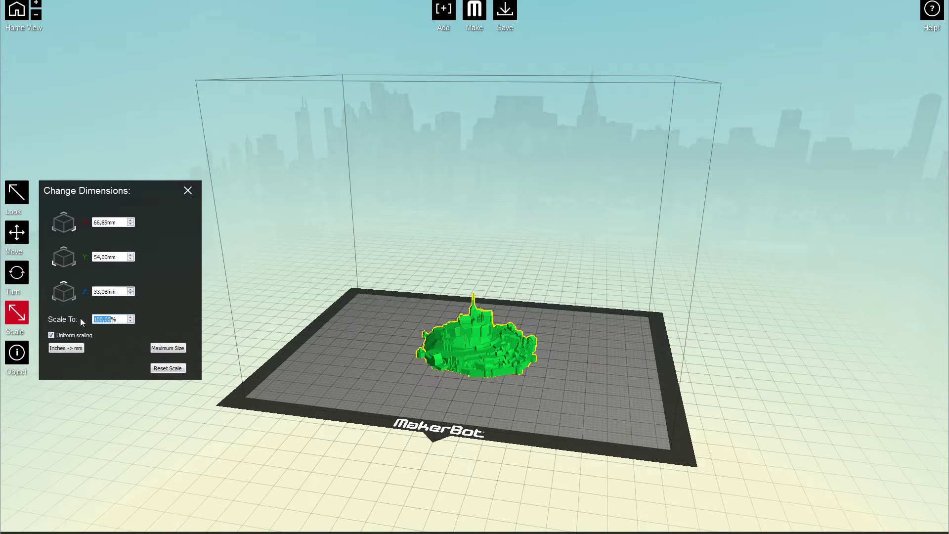
pyautogui.click(94, 319)
pyautogui.doubleClick(97, 319)
pyautogui.write('80')
pyautogui.press('Return')
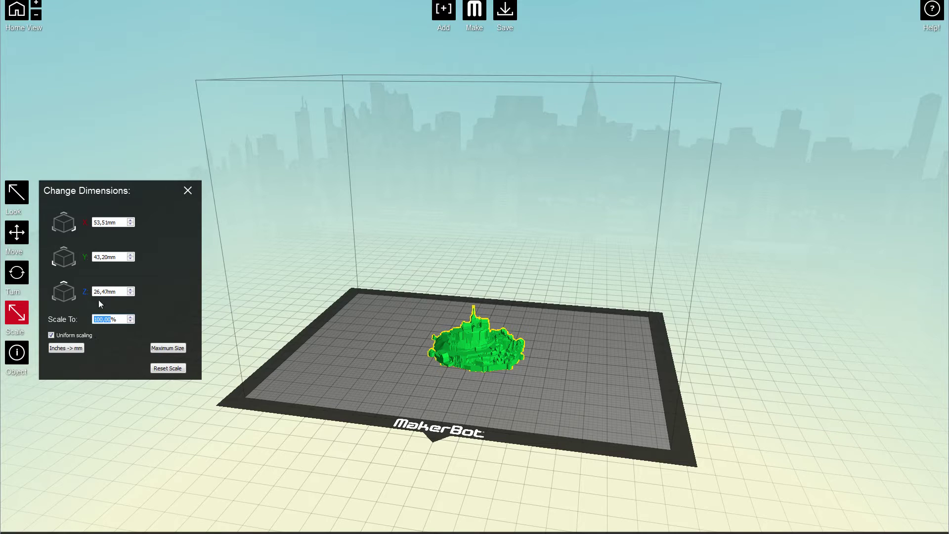
# Move the model to Y -25 mm and rest it on the platform
pyautogui.click(16, 232)
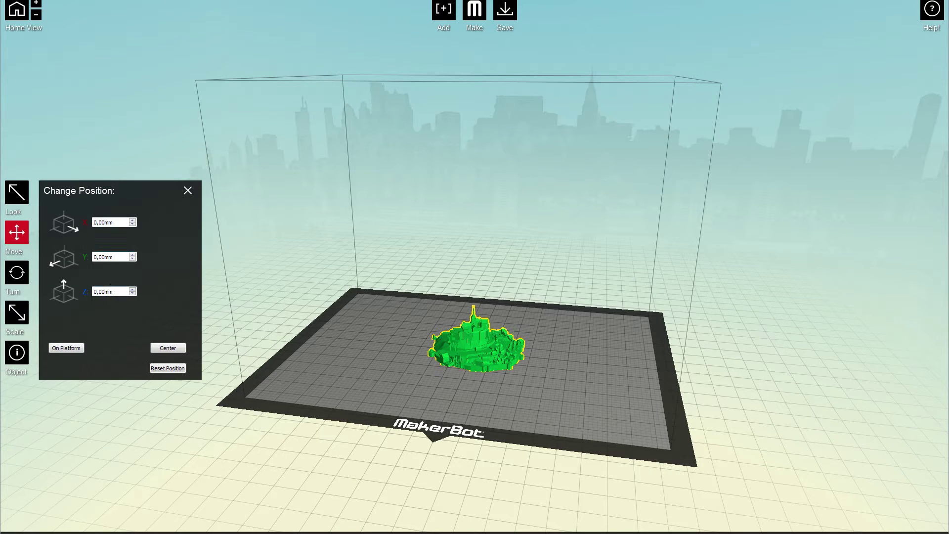
pyautogui.doubleClick(95, 257)
pyautogui.write('25')
pyautogui.press('Return')
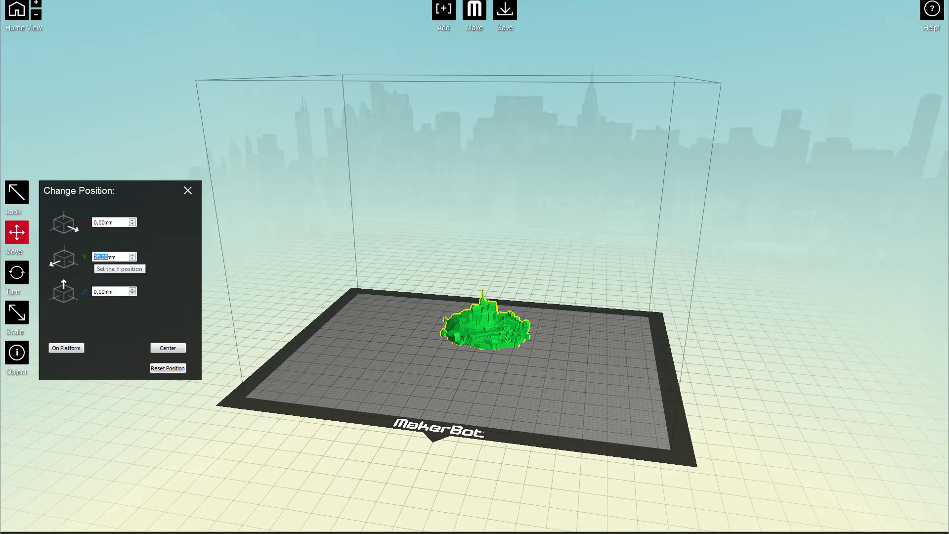
pyautogui.write('-25')
pyautogui.press('Return')
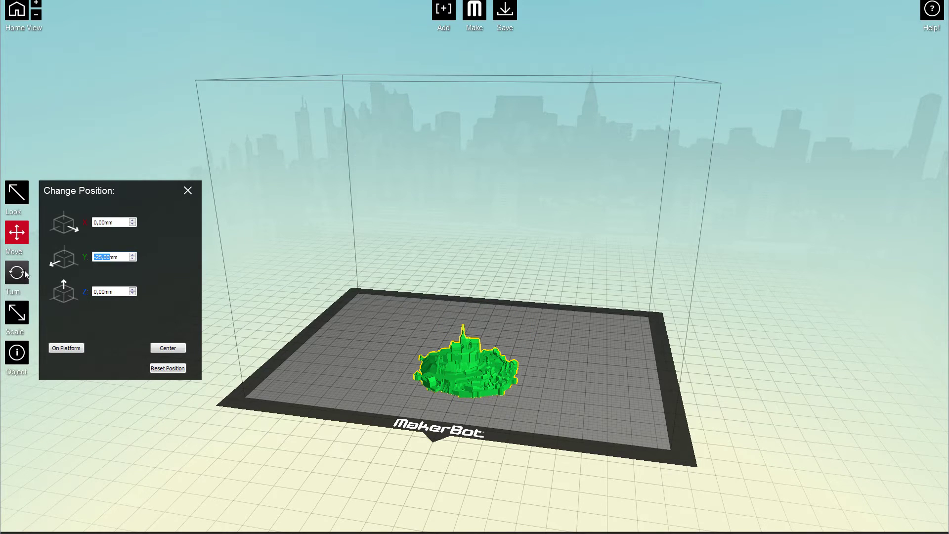
pyautogui.click(74, 348)
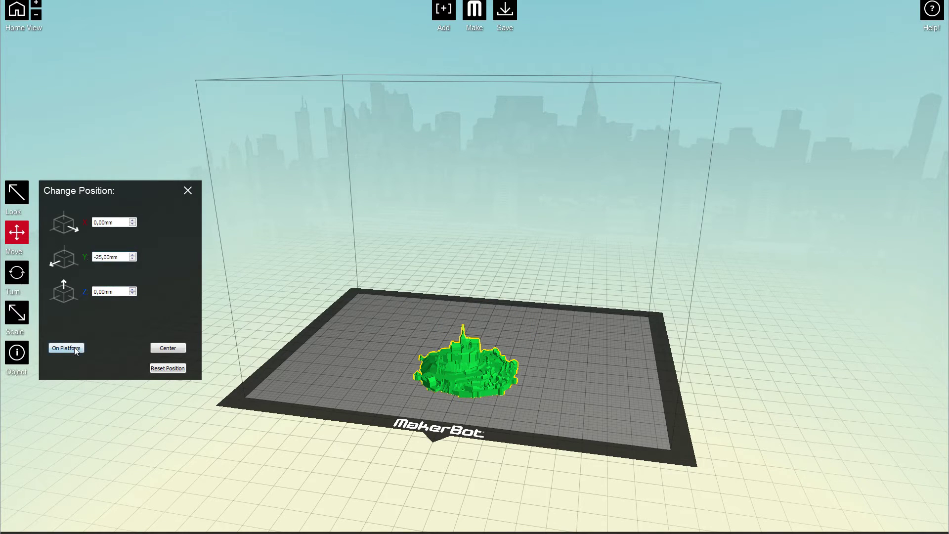
# In the export settings, set both extruders to MakerBot PLA at Standard resolution
pyautogui.click(188, 190)
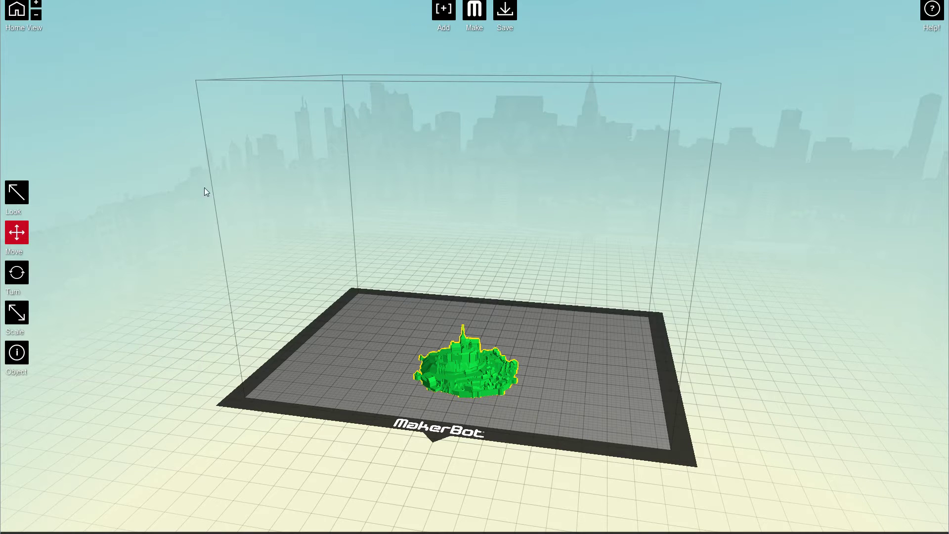
pyautogui.click(479, 14)
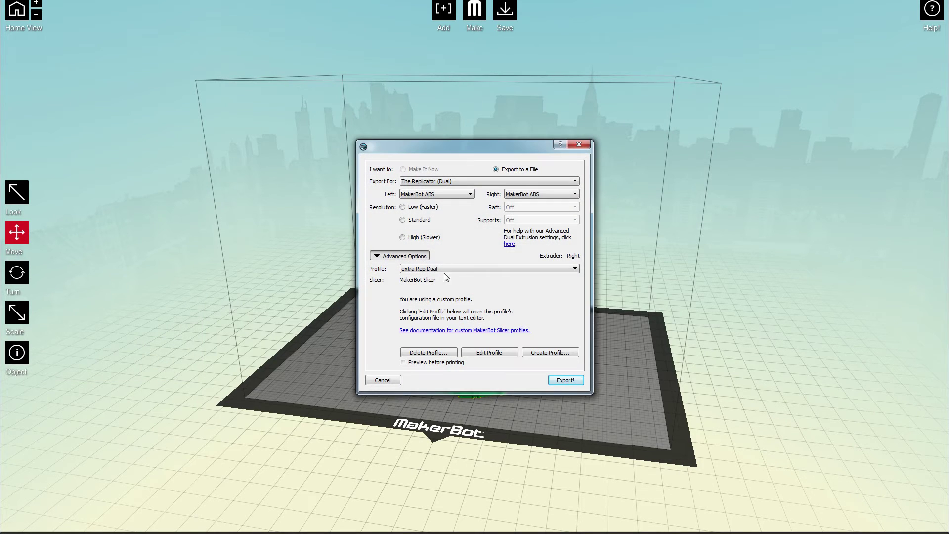
pyautogui.click(402, 256)
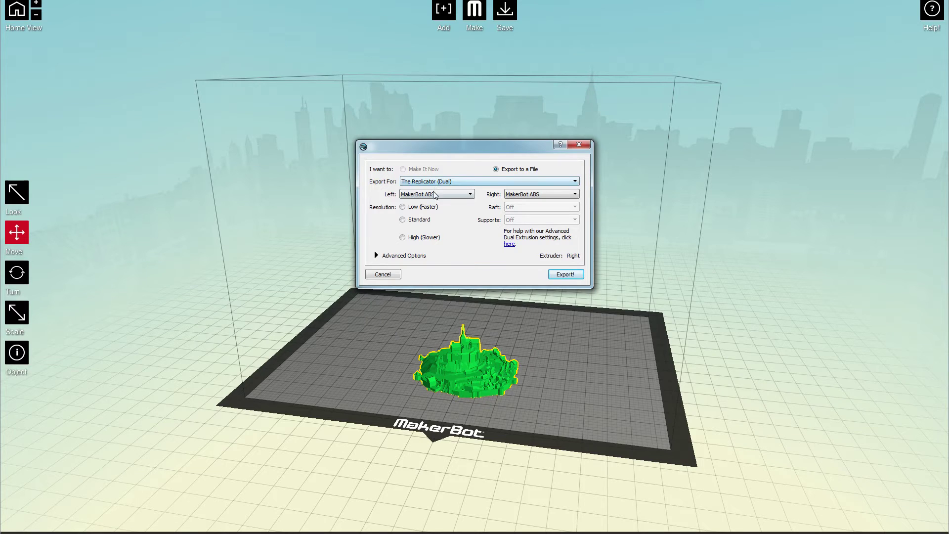
pyautogui.click(456, 195)
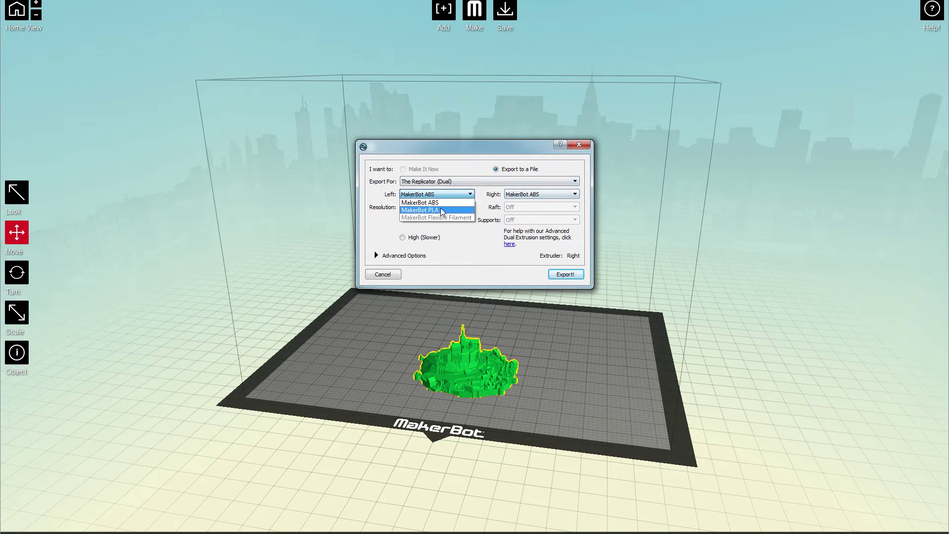
pyautogui.click(467, 208)
pyautogui.click(535, 198)
pyautogui.click(524, 207)
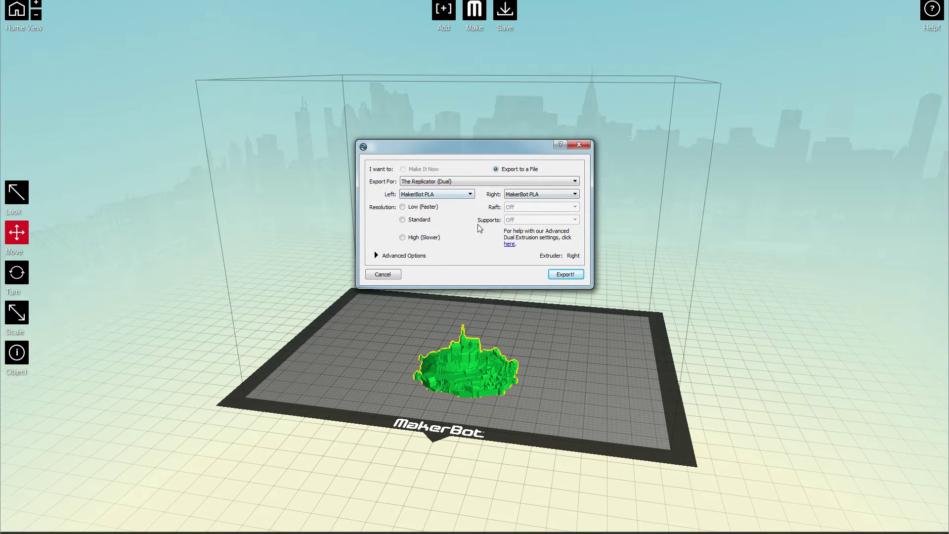
pyautogui.click(414, 220)
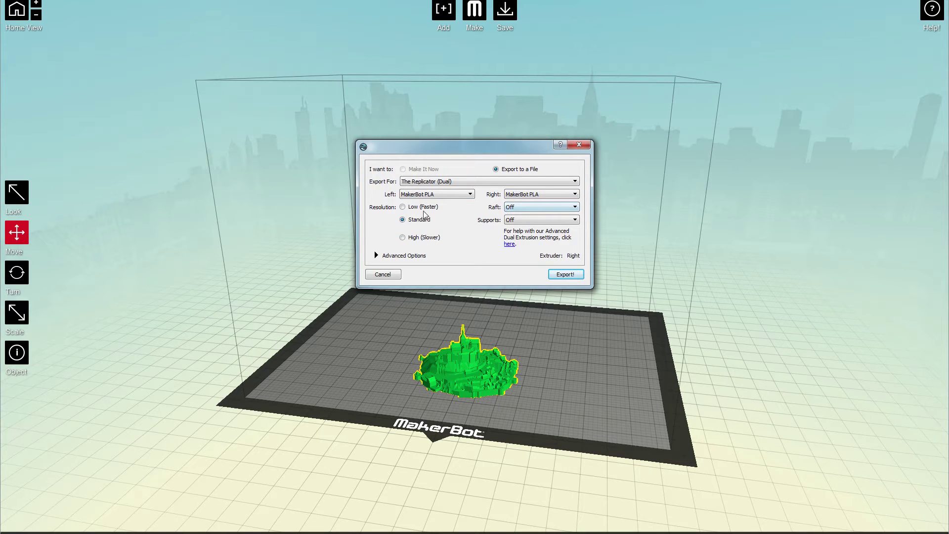
# Select the extra Rep Dual slicing profile under Advanced Options and open it for editing
pyautogui.click(393, 256)
pyautogui.click(432, 268)
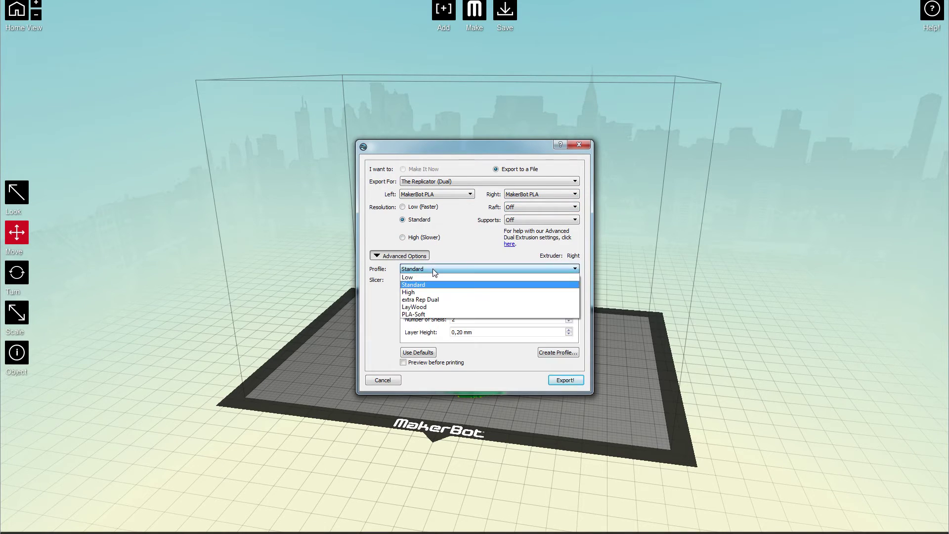
pyautogui.click(428, 299)
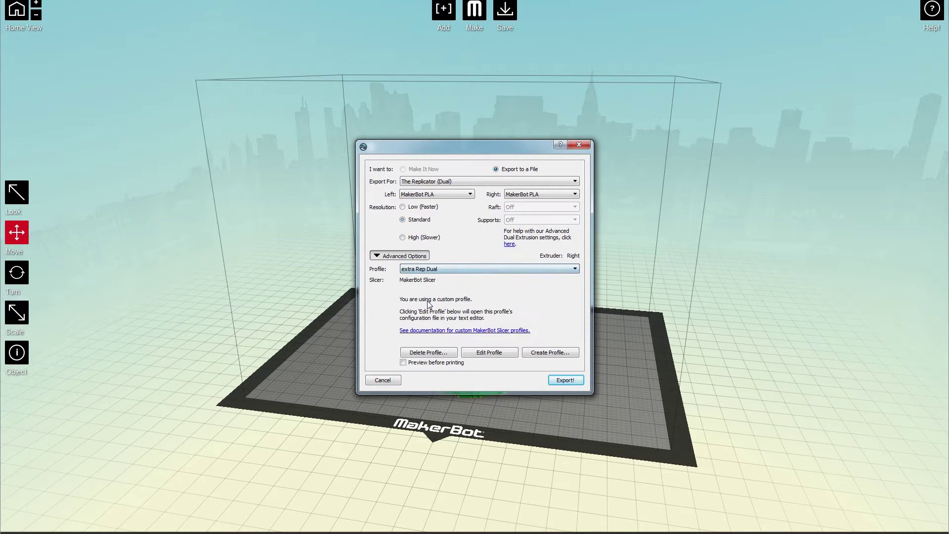
pyautogui.click(490, 354)
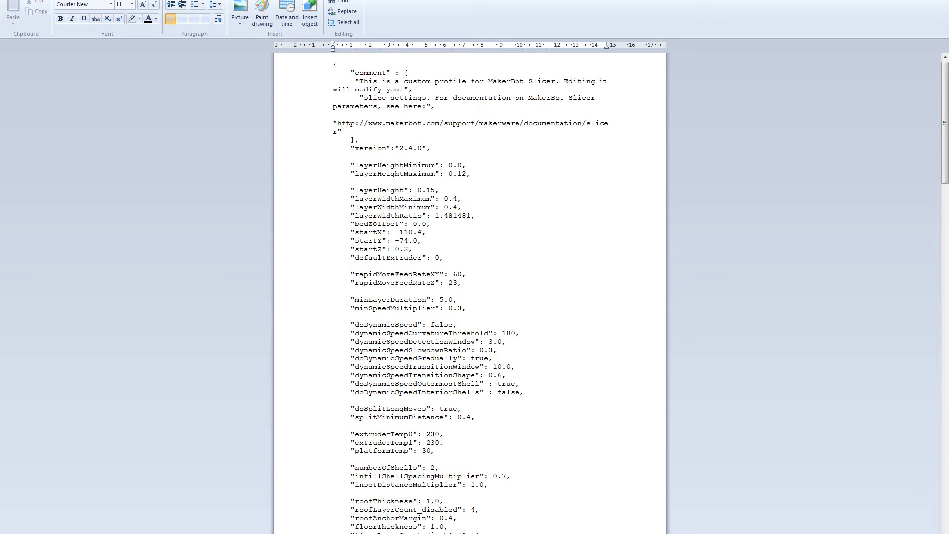
pyautogui.keyDown('ctrl'); pyautogui.scroll(2, 470, 292); pyautogui.keyUp('ctrl')
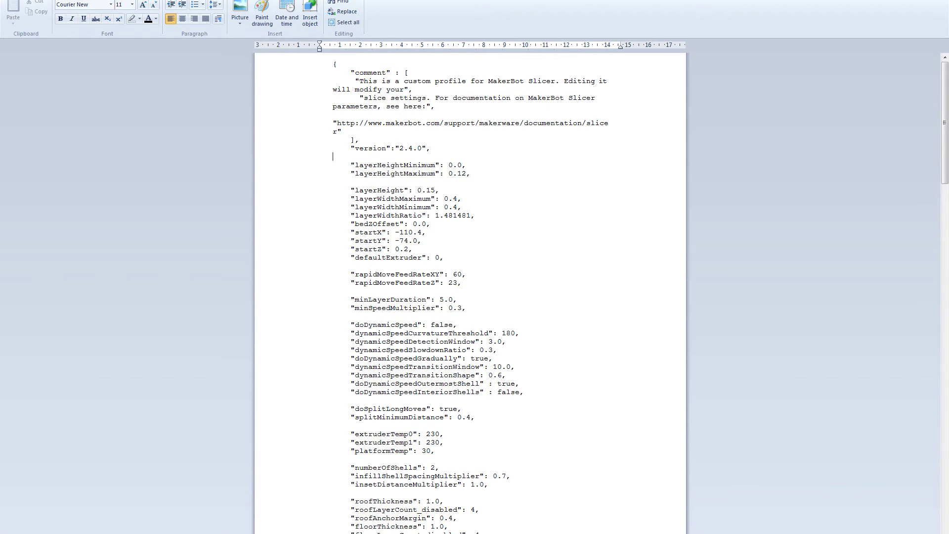
pyautogui.moveTo(433, 214)
pyautogui.mouseDown()
pyautogui.moveTo(349, 215)
pyautogui.moveTo(435, 215)
pyautogui.mouseUp()
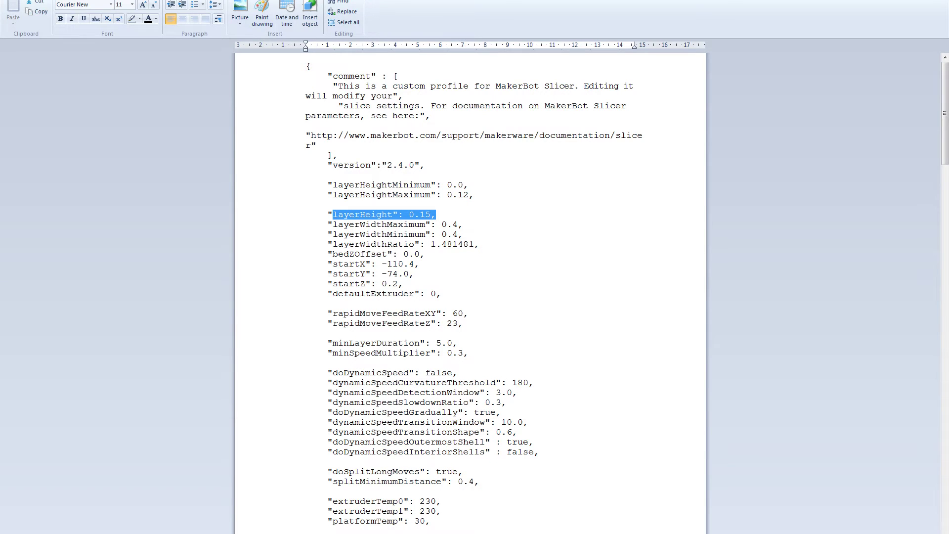
pyautogui.scroll(-1, 469, 296)
pyautogui.moveTo(464, 283); pyautogui.dragTo(332, 283)
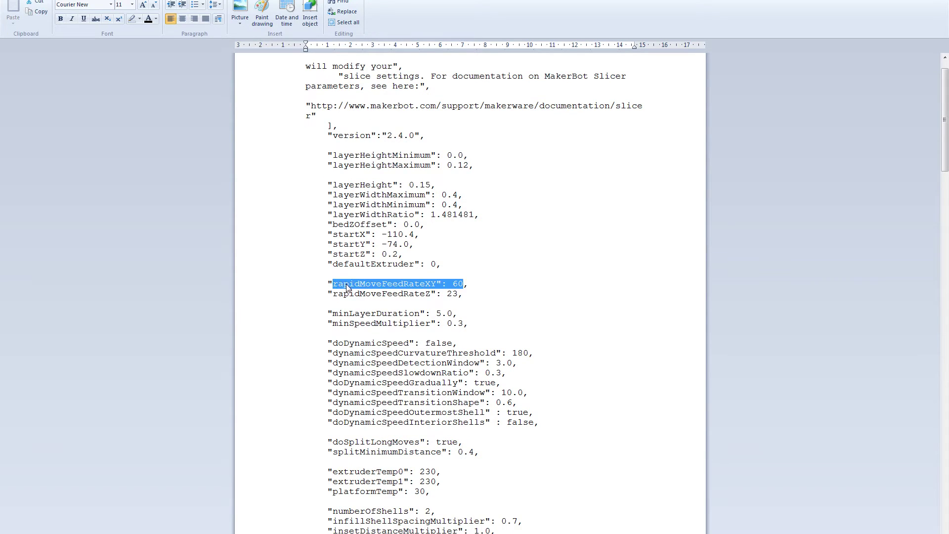
pyautogui.tripleClick(338, 293)
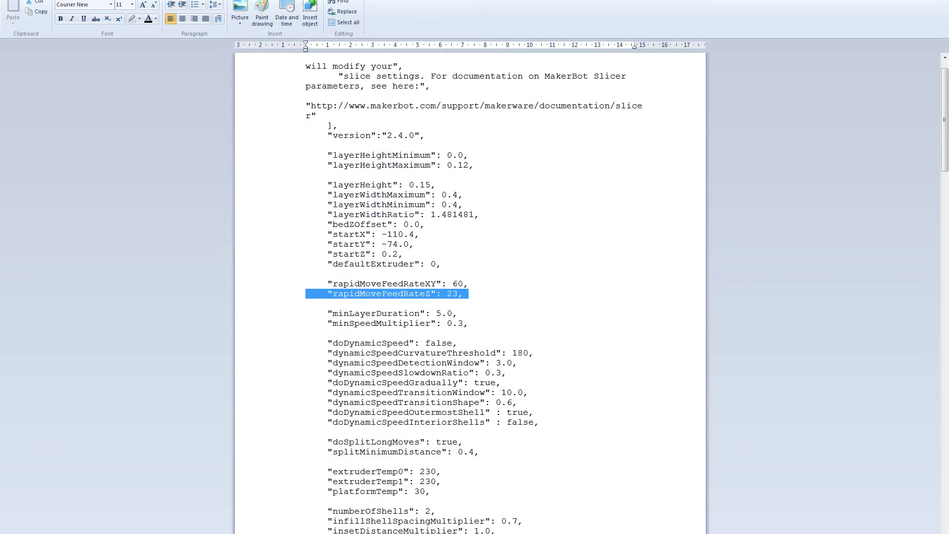
pyautogui.keyDown('ctrl'); pyautogui.scroll(3, 470, 297); pyautogui.keyUp('ctrl')
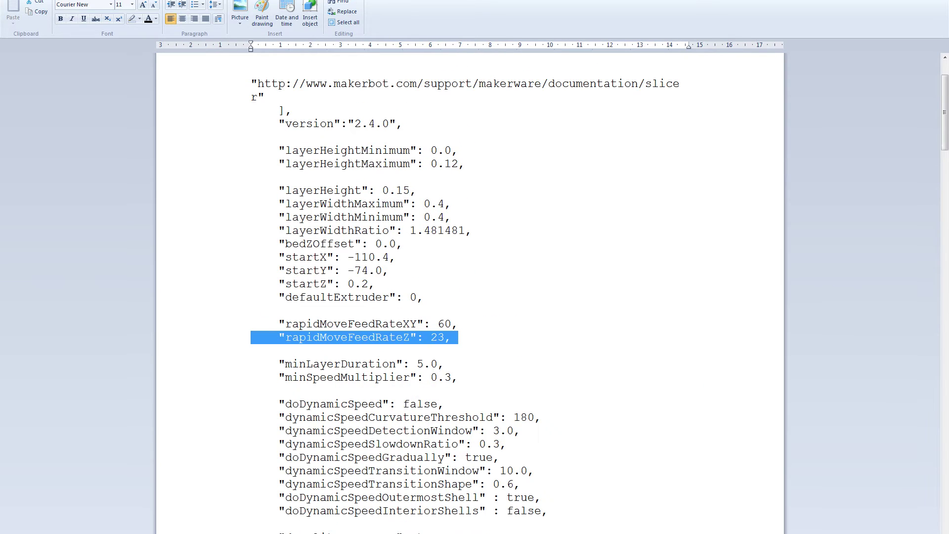
pyautogui.click(306, 273)
pyautogui.scroll(-2, 469, 296)
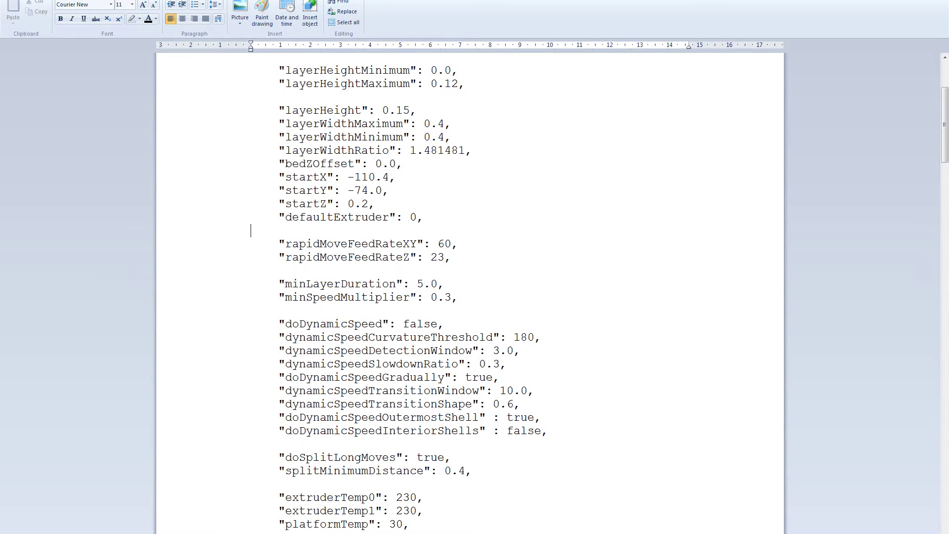
pyautogui.scroll(-3, 469, 297)
pyautogui.scroll(-2, 469, 297)
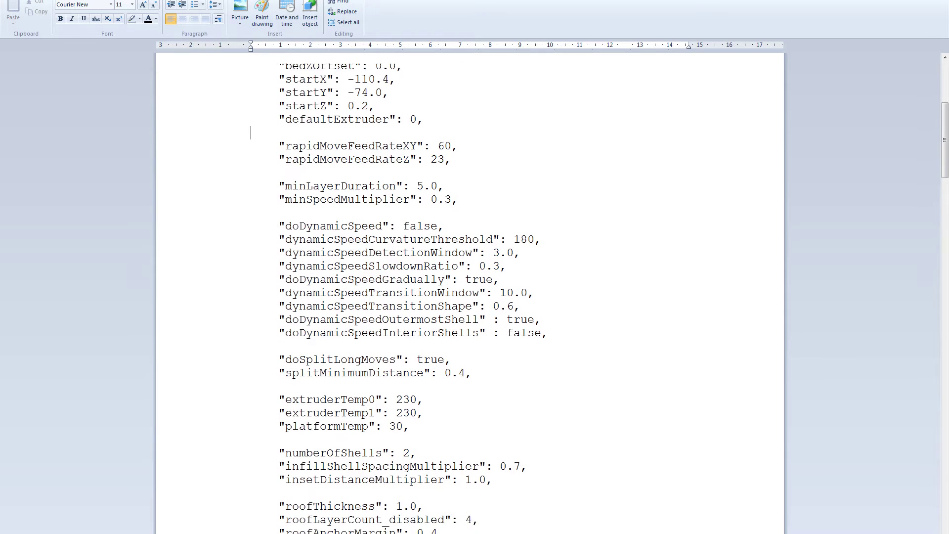
pyautogui.scroll(-2, 469, 297)
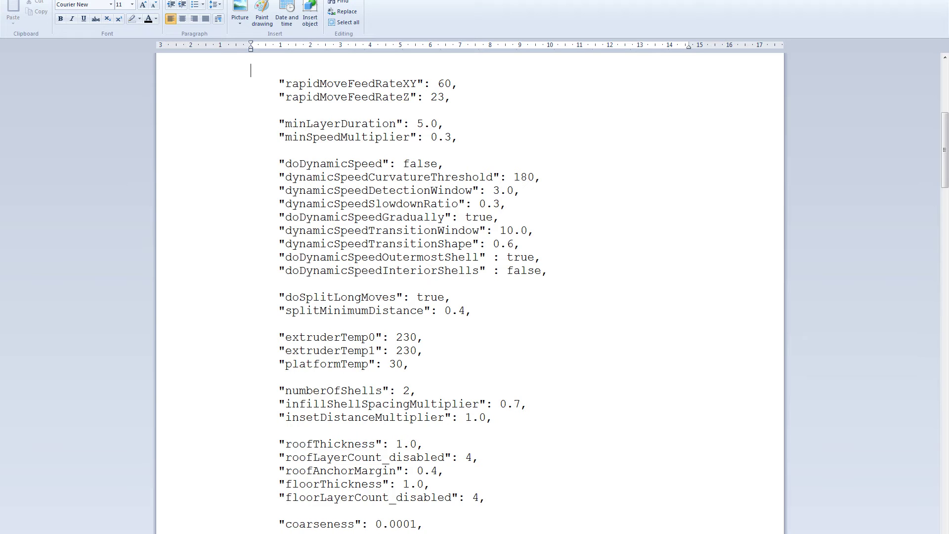
pyautogui.scroll(-4, 470, 297)
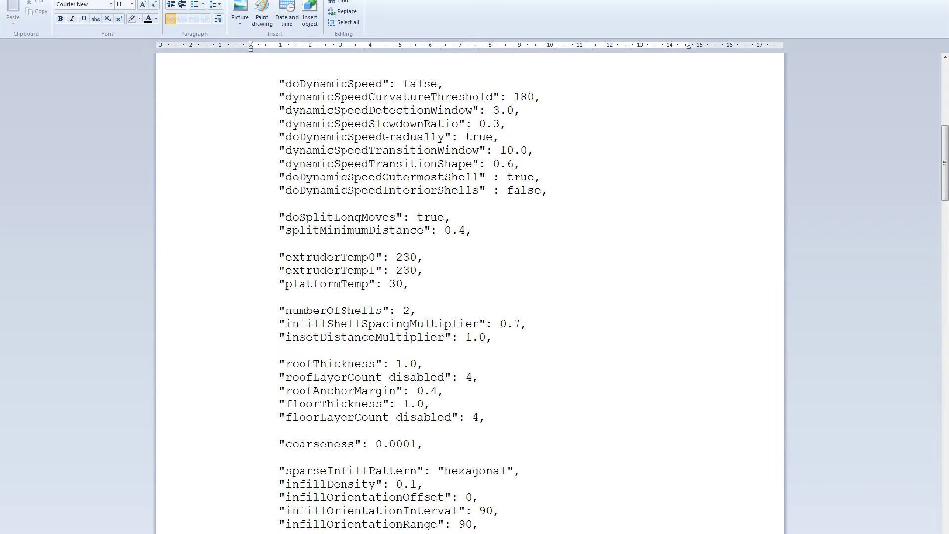
pyautogui.moveTo(423, 365); pyautogui.dragTo(287, 365)
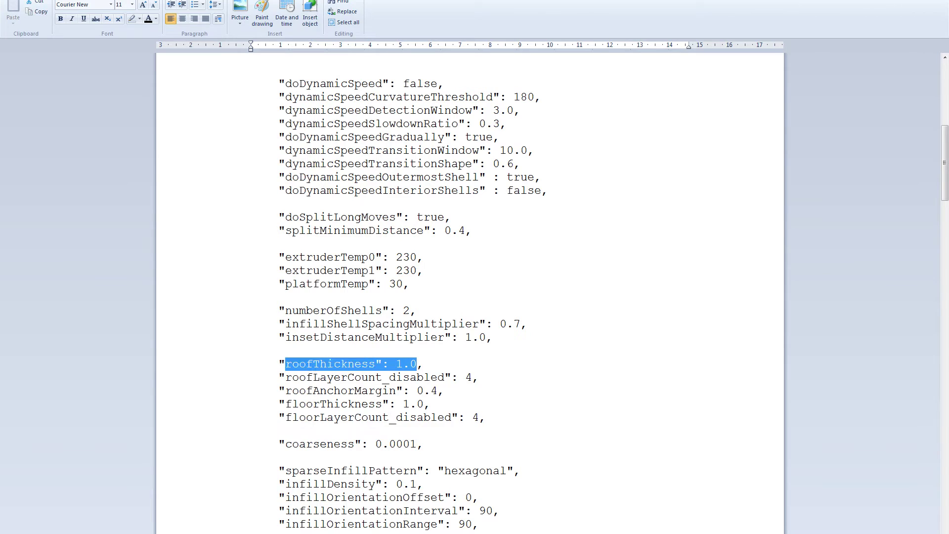
pyautogui.tripleClick(309, 370)
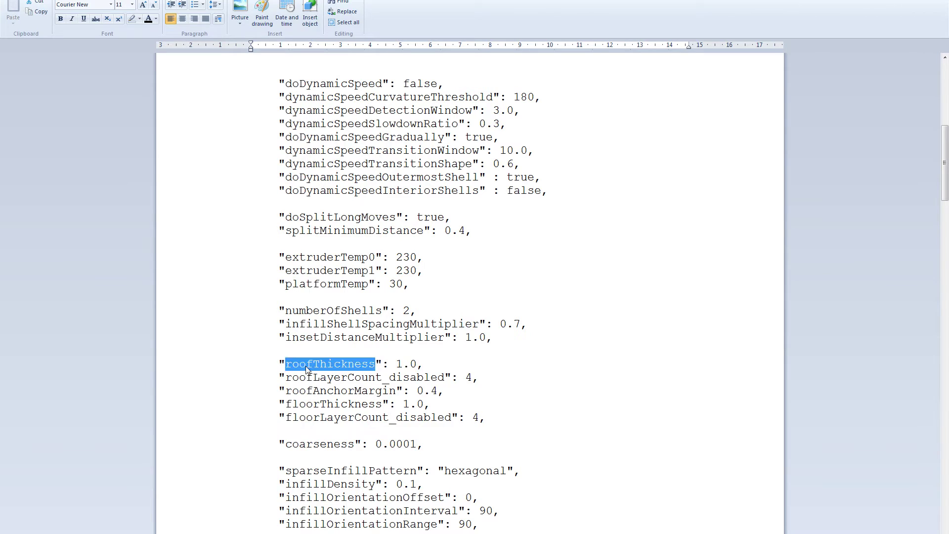
pyautogui.tripleClick(322, 404)
pyautogui.click(362, 404)
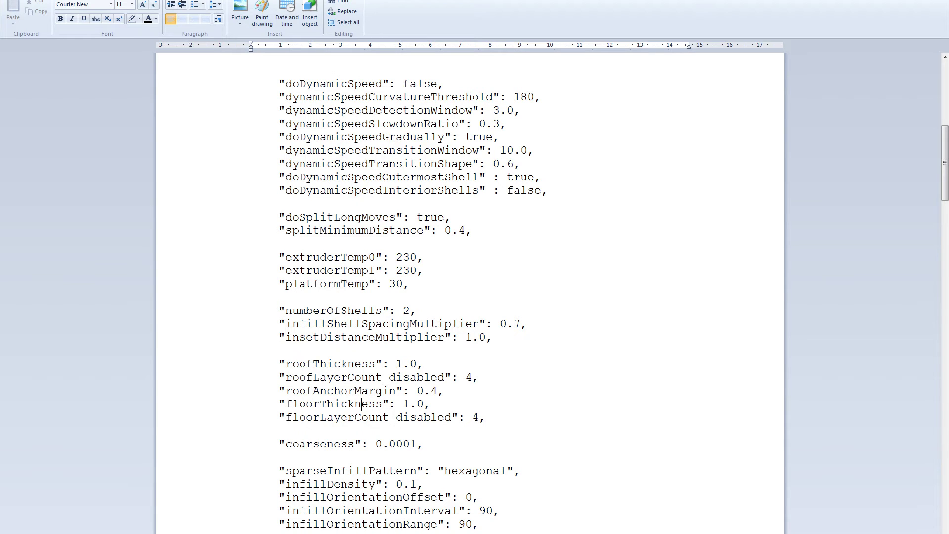
pyautogui.scroll(-2, 504, 257)
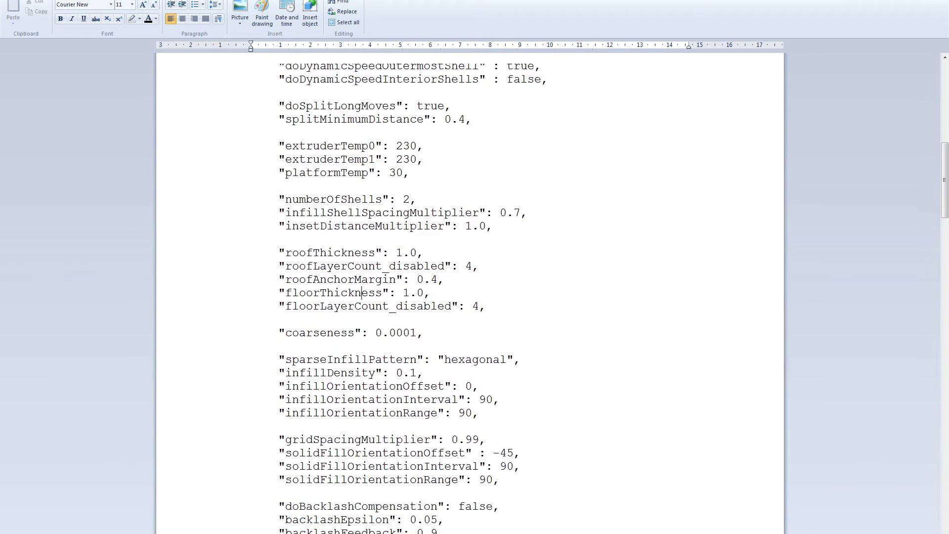
pyautogui.doubleClick(343, 405)
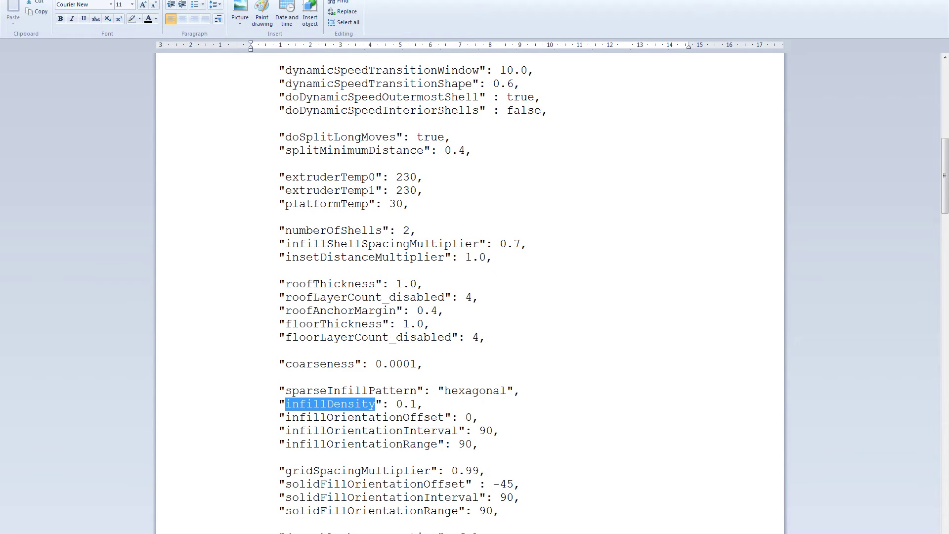
pyautogui.scroll(-1, 469, 296)
pyautogui.scroll(-9, 470, 297)
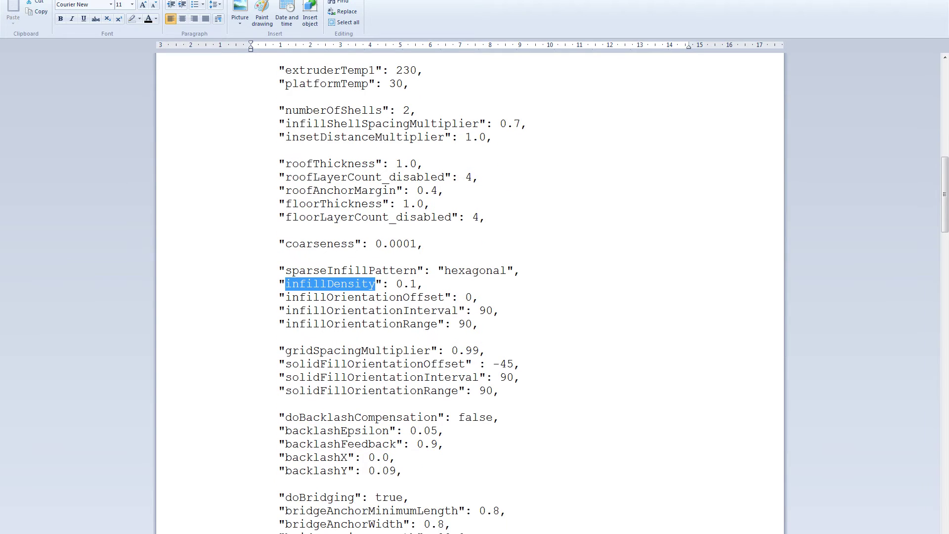
pyautogui.scroll(-1, 469, 297)
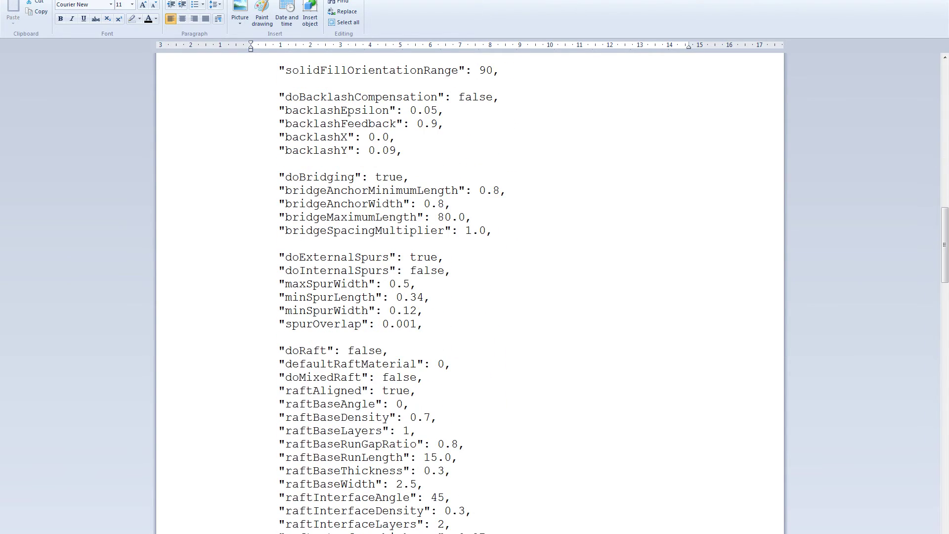
pyautogui.click(361, 351)
pyautogui.doubleClick(306, 350)
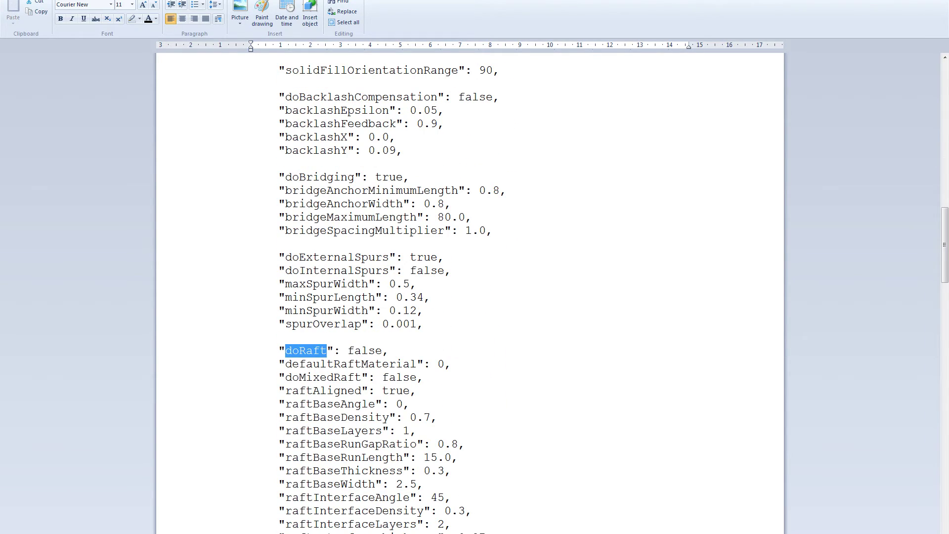
pyautogui.scroll(1, 469, 297)
pyautogui.scroll(-8, 469, 297)
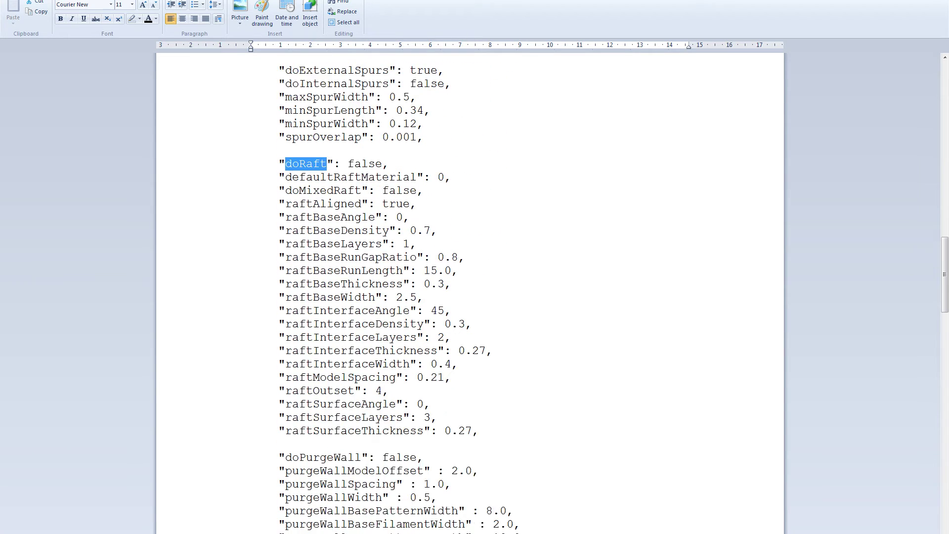
pyautogui.scroll(-5, 321, 336)
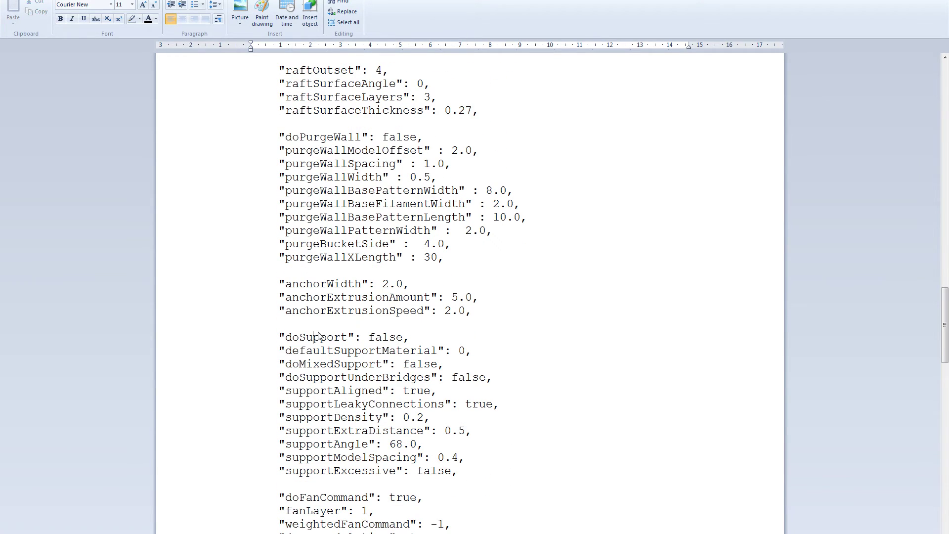
pyautogui.doubleClick(320, 337)
pyautogui.scroll(-5, 321, 336)
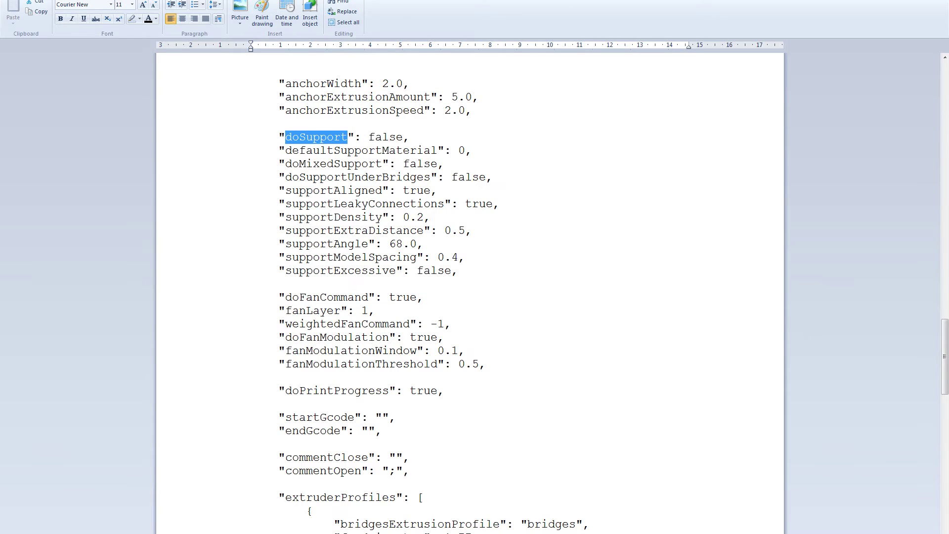
pyautogui.scroll(-1, 469, 296)
pyautogui.scroll(-2, 469, 297)
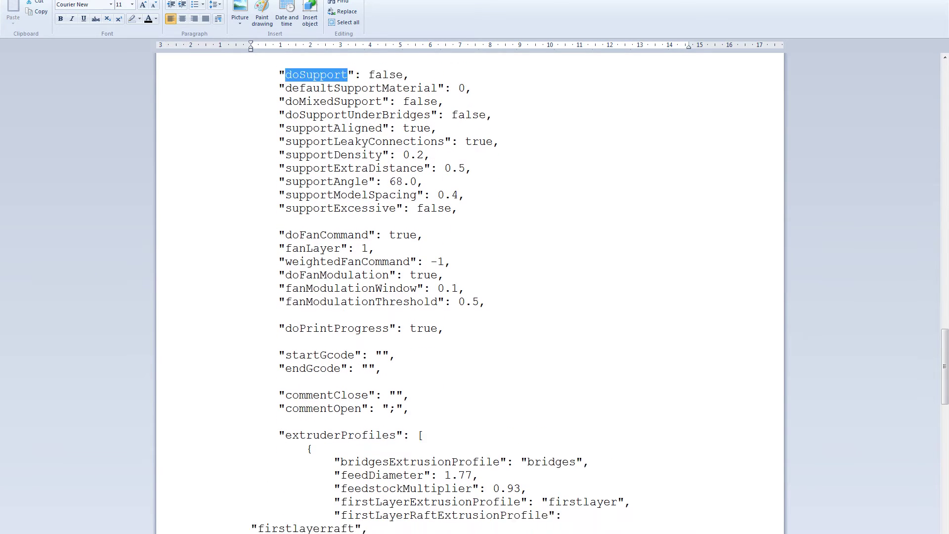
pyautogui.scroll(-2, 469, 296)
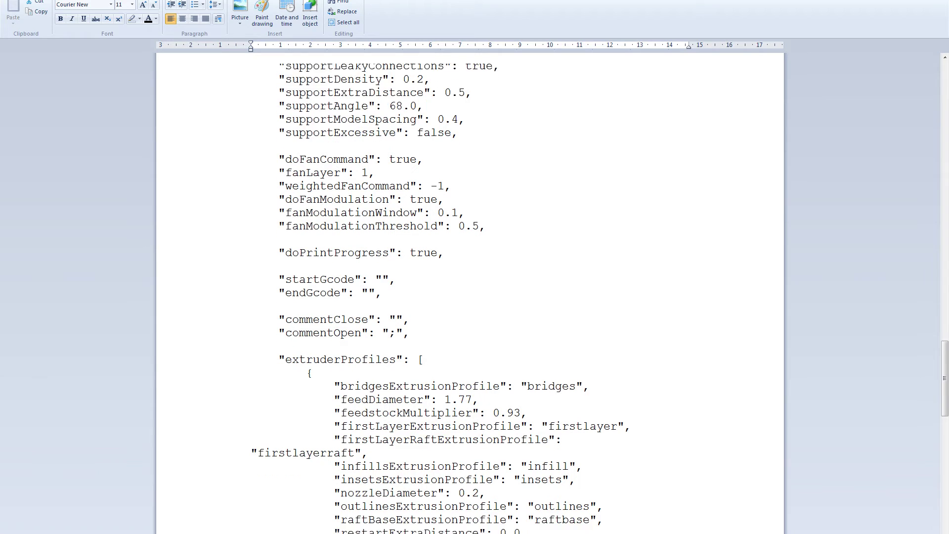
pyautogui.tripleClick(355, 304)
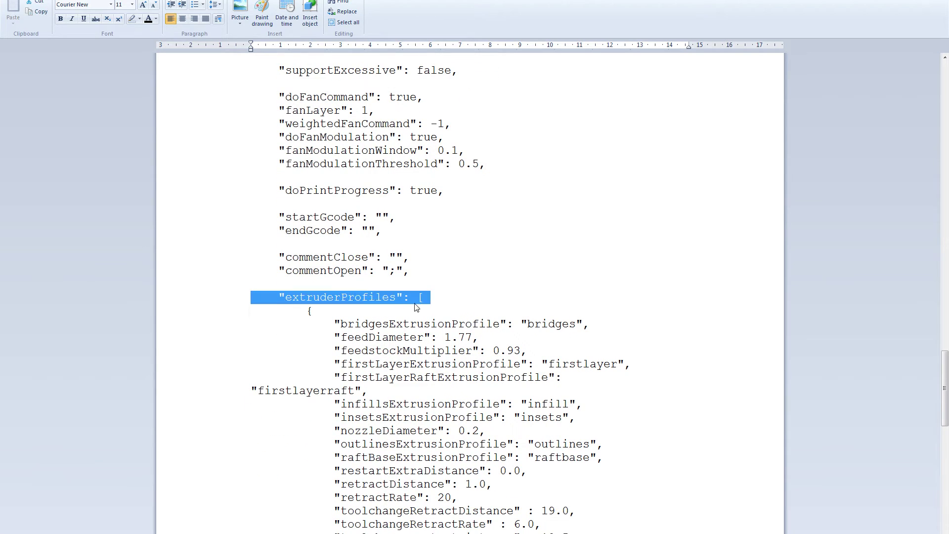
pyautogui.moveTo(341, 430); pyautogui.dragTo(479, 430)
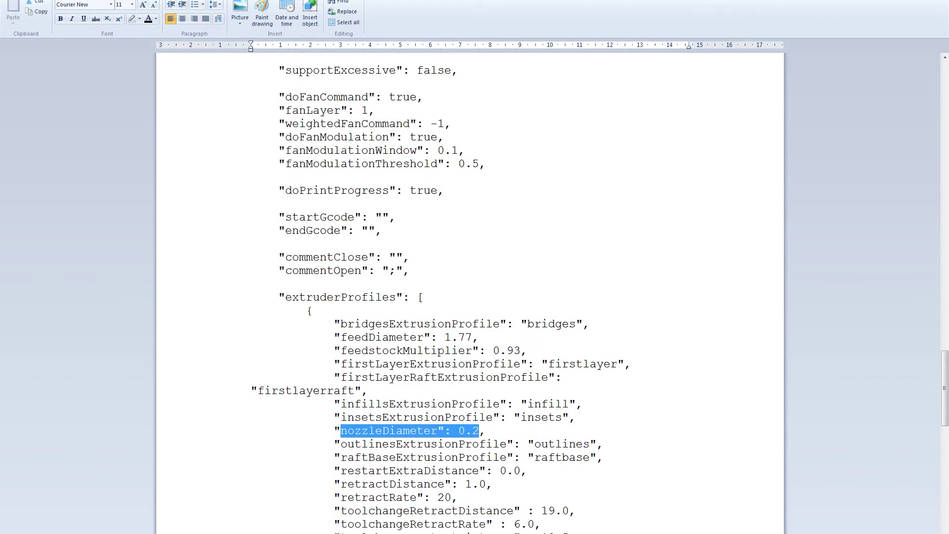
pyautogui.scroll(-1, 390, 433)
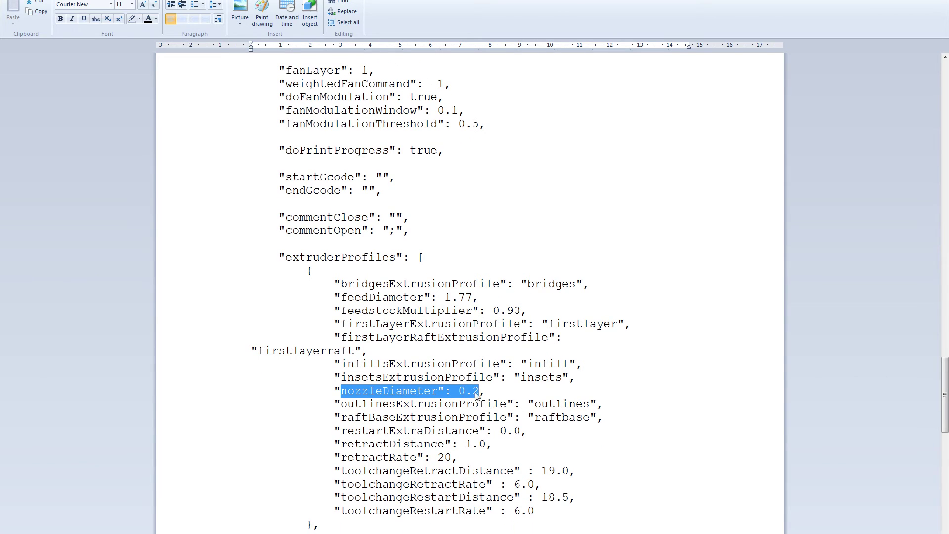
pyautogui.scroll(-4, 479, 395)
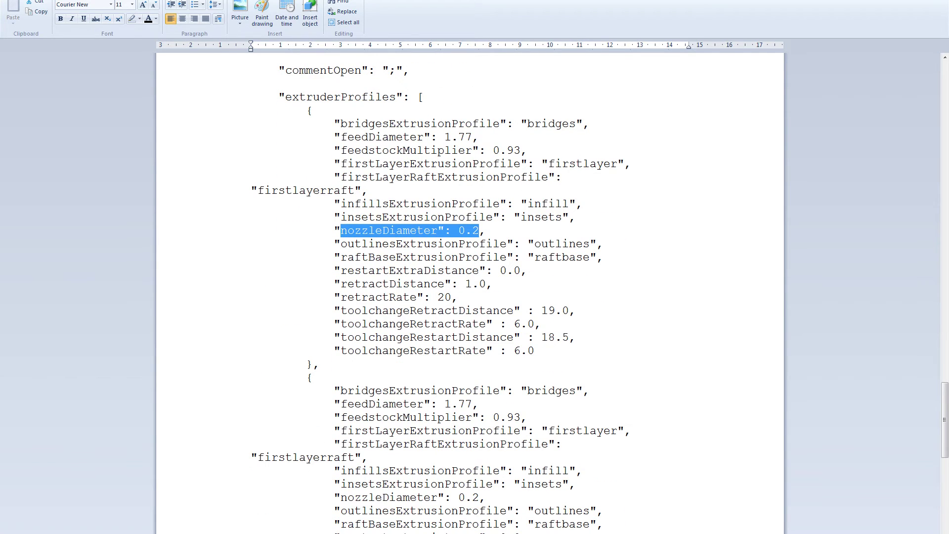
pyautogui.moveTo(479, 497); pyautogui.dragTo(340, 497)
pyautogui.scroll(-5, 475, 297)
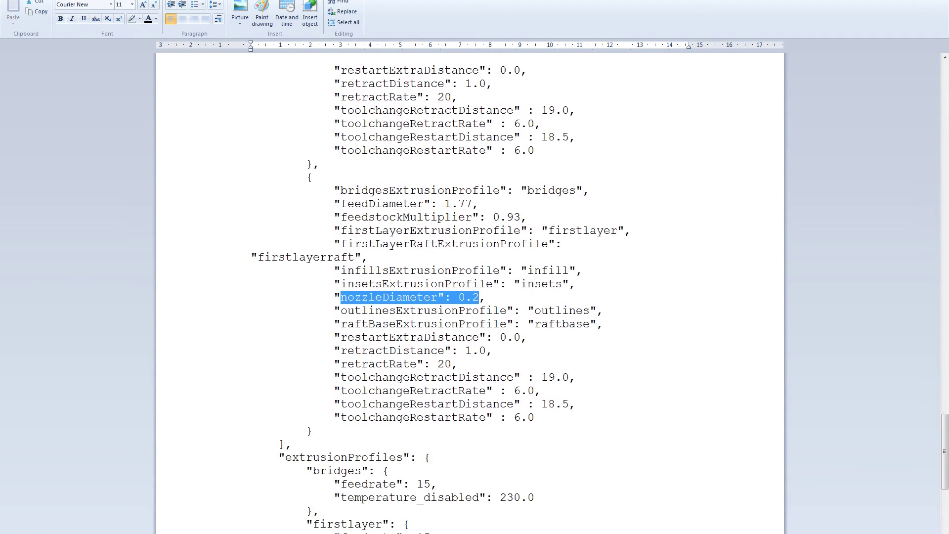
pyautogui.scroll(-3, 475, 297)
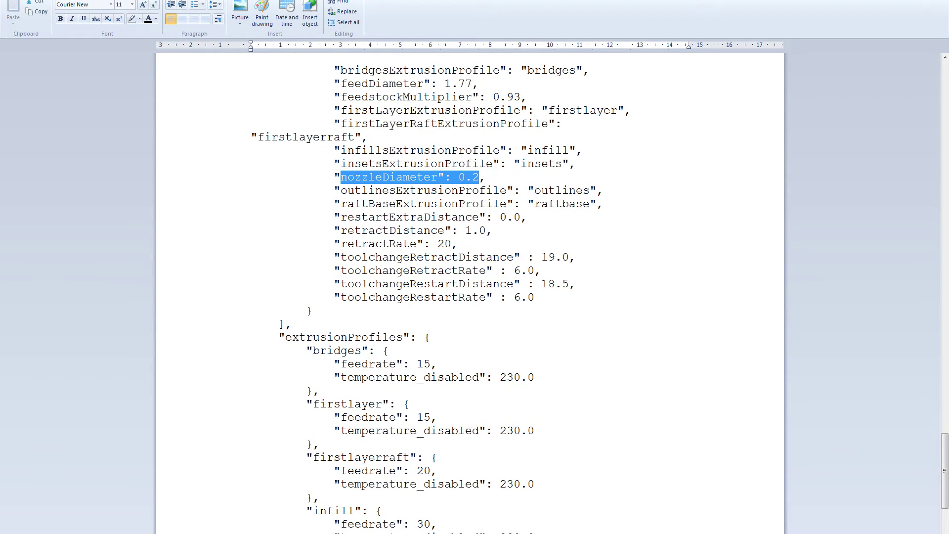
pyautogui.moveTo(285, 337); pyautogui.dragTo(434, 282)
pyautogui.scroll(-2, 434, 296)
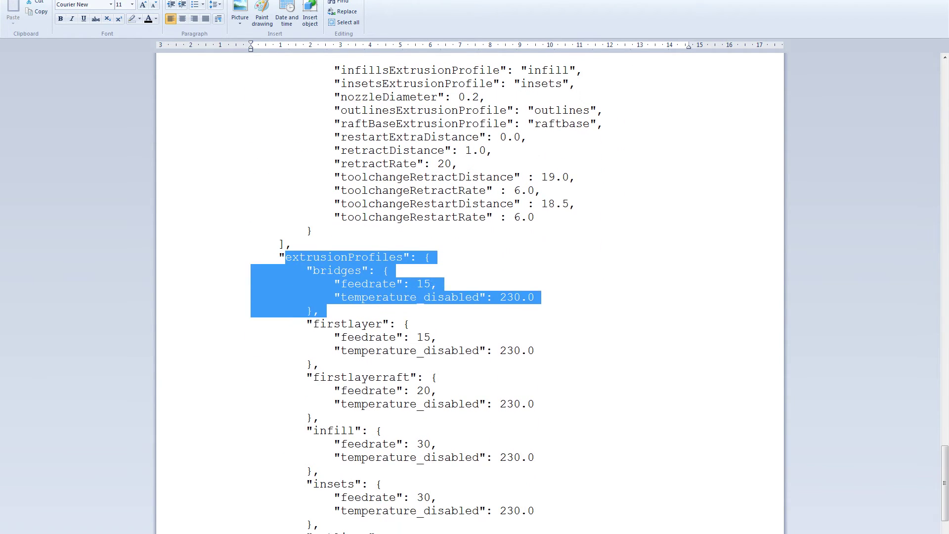
pyautogui.doubleClick(423, 284)
pyautogui.doubleClick(424, 337)
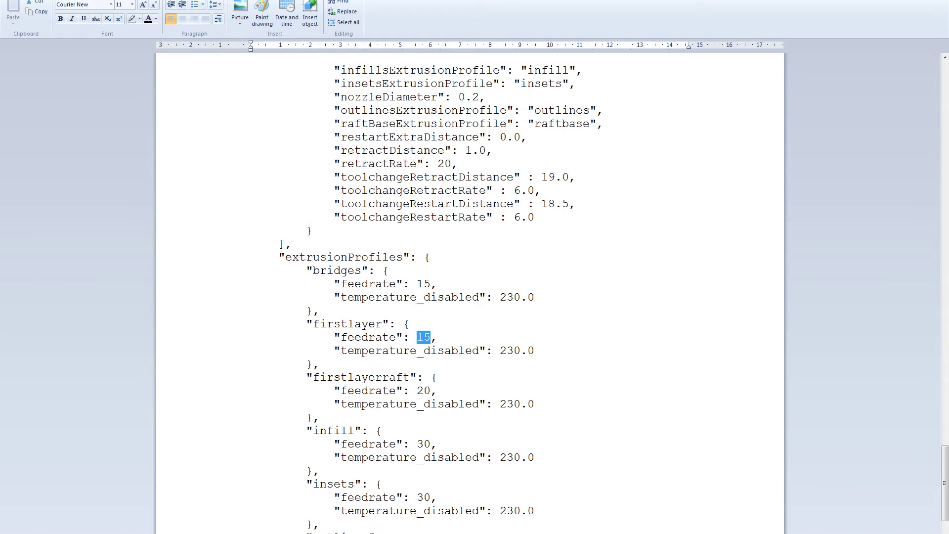
pyautogui.doubleClick(423, 391)
pyautogui.click(330, 390)
pyautogui.doubleClick(368, 443)
pyautogui.scroll(-2, 470, 296)
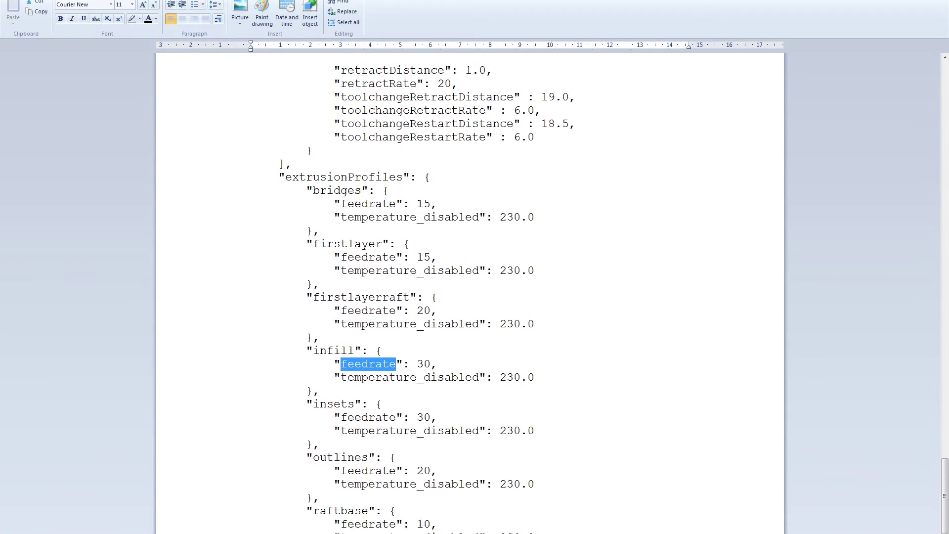
pyautogui.scroll(-1, 469, 296)
pyautogui.click(423, 420)
pyautogui.scroll(12, 470, 296)
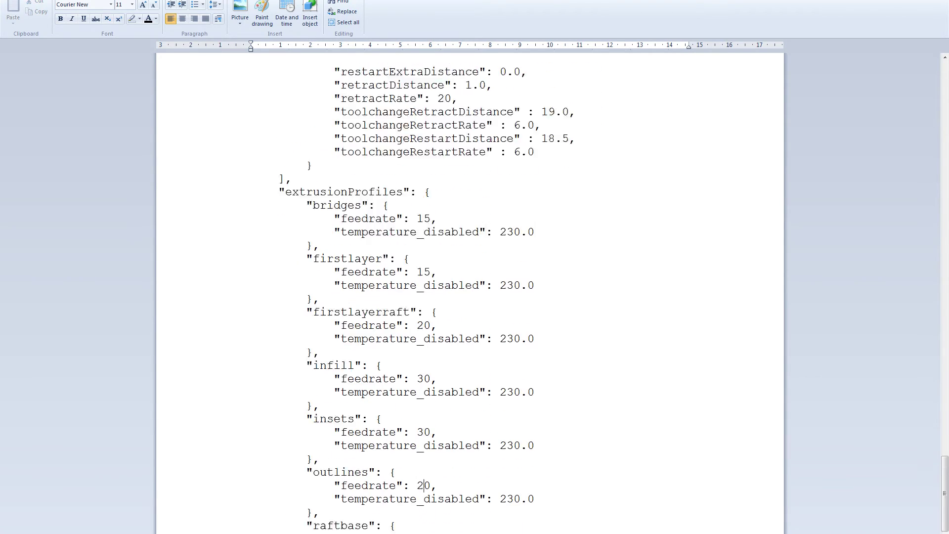
pyautogui.scroll(10, 470, 296)
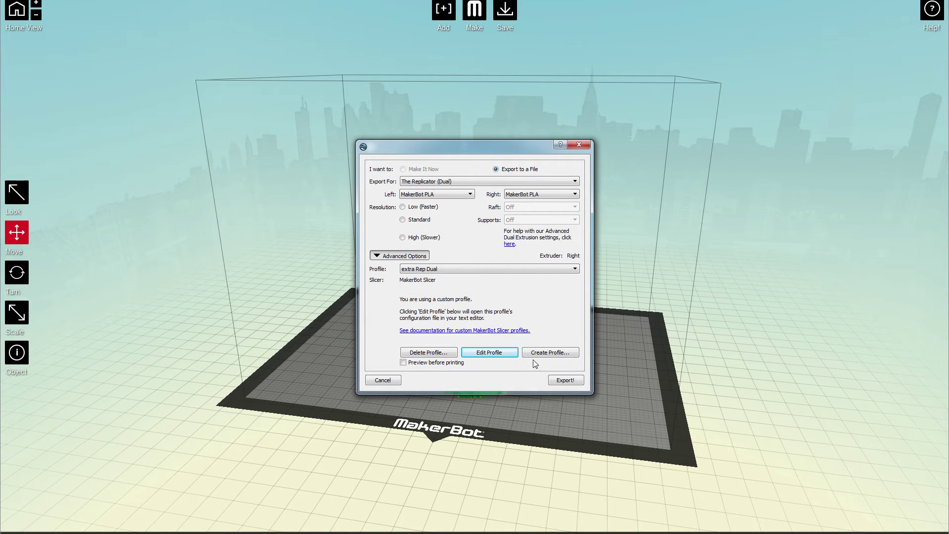
# Enable Preview before printing and export to slice the castle with extra Rep Dual
pyautogui.click(444, 363)
pyautogui.click(565, 380)
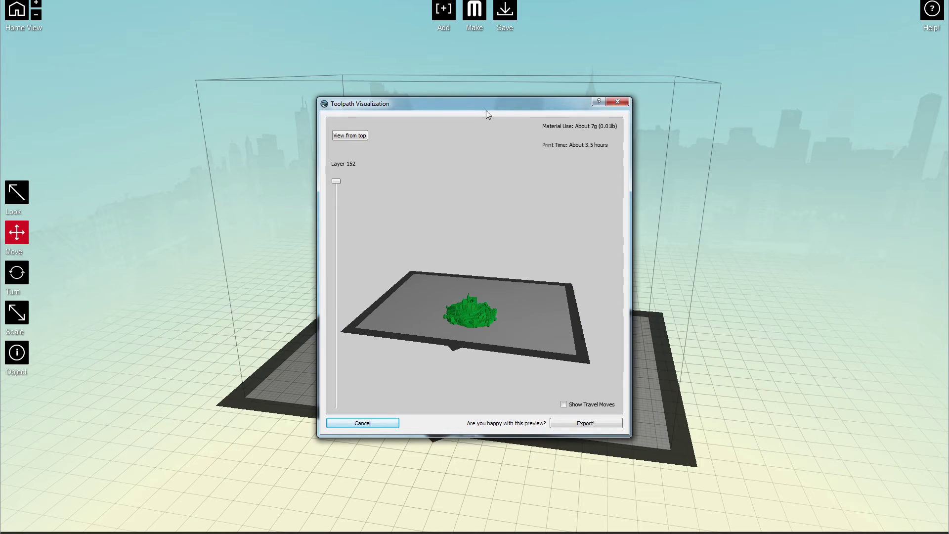
# Reposition and zoom the toolpath preview, then lower the layer slider to Layer 89
pyautogui.moveTo(485, 106); pyautogui.dragTo(393, 39)
pyautogui.scroll(3, 383, 253)
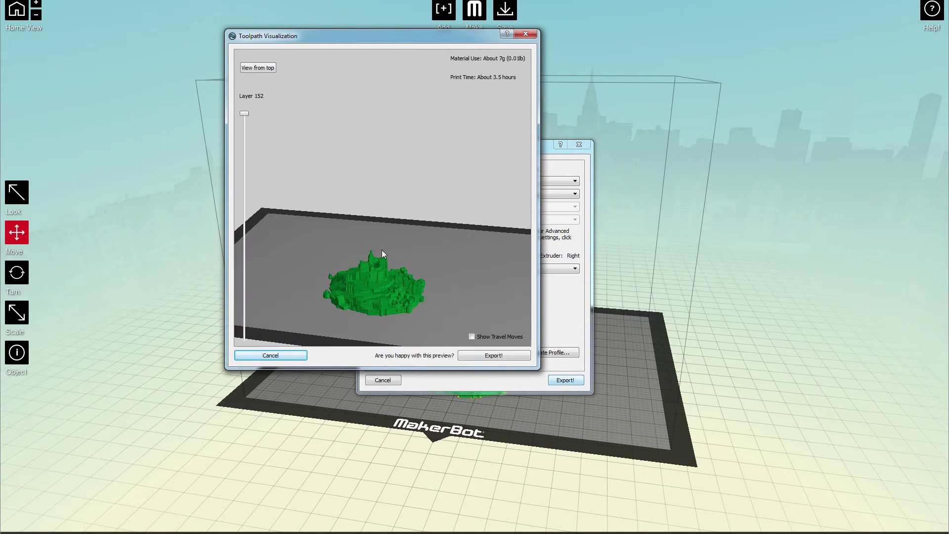
pyautogui.scroll(2, 435, 240)
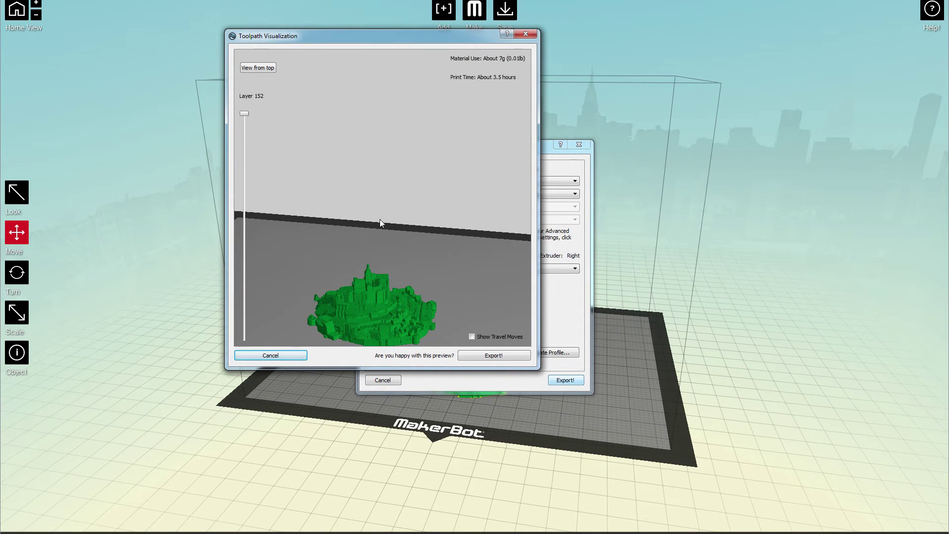
pyautogui.moveTo(381, 223); pyautogui.dragTo(381, 221)
pyautogui.scroll(4, 380, 223)
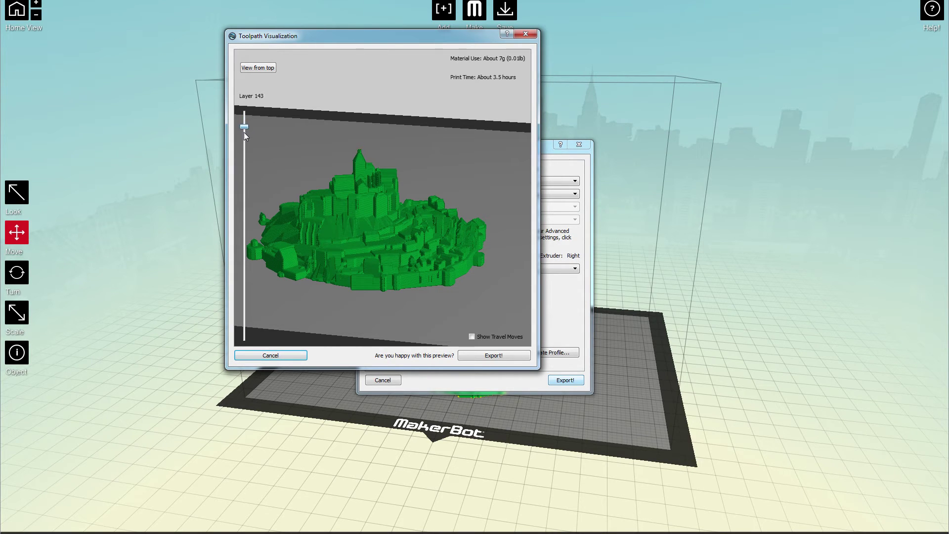
pyautogui.moveTo(245, 132); pyautogui.dragTo(387, 144)
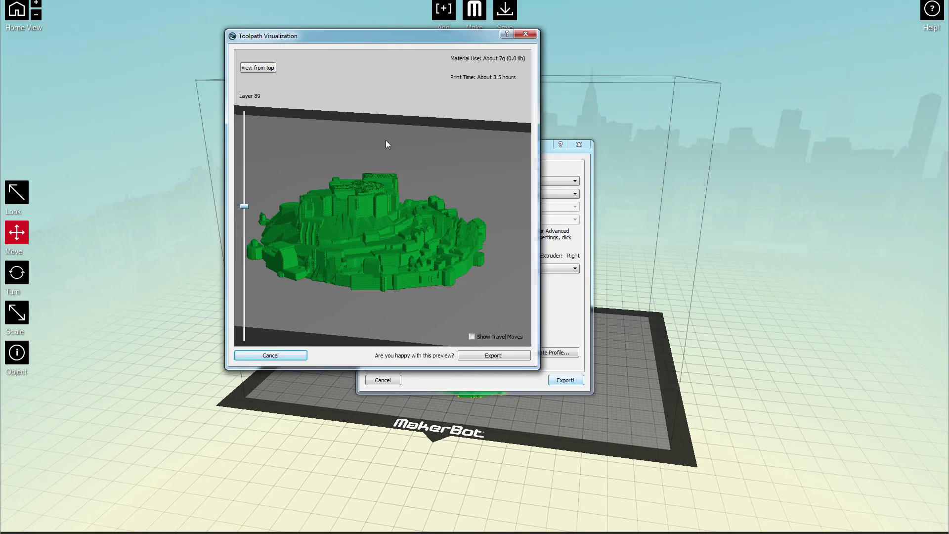